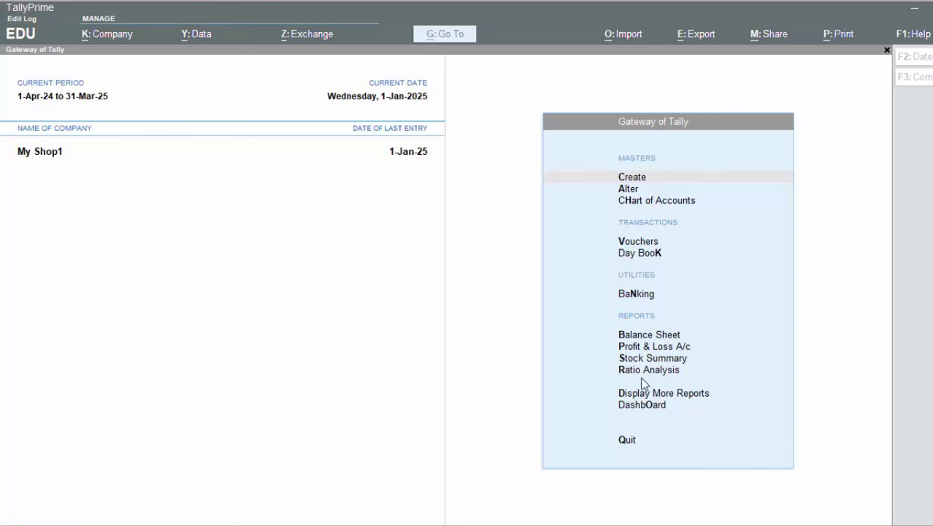
Step: Open the Stock Summary report for My Shop1 from the main menu
click(310, 225)
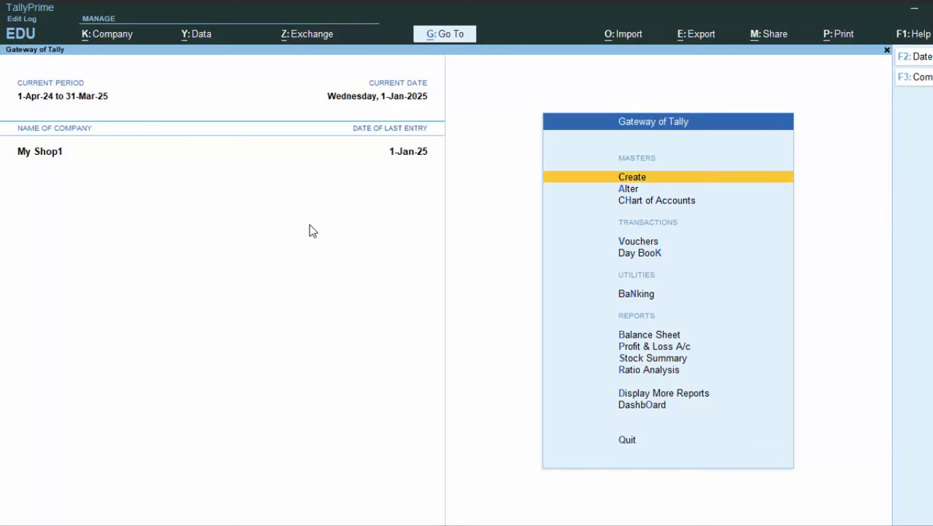
key(Down)
key(Down)
key(Down)
key(Down)
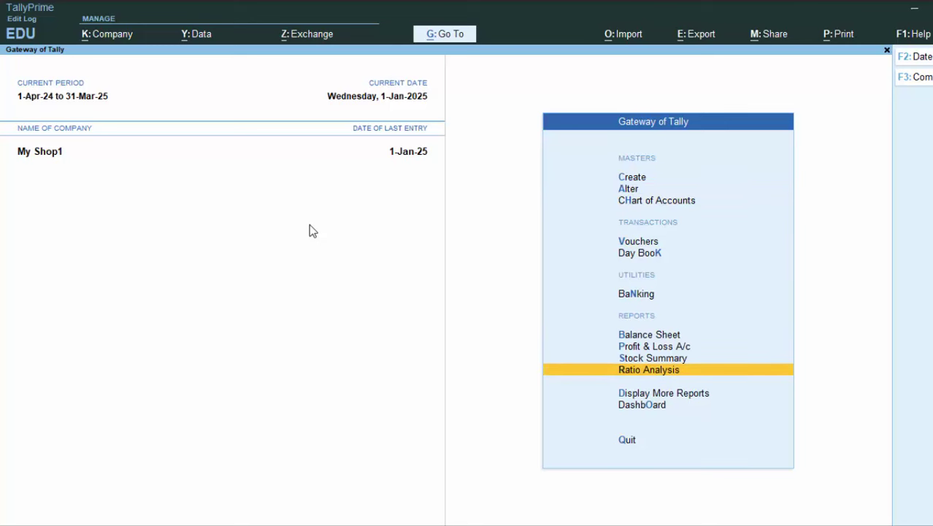
key(Up)
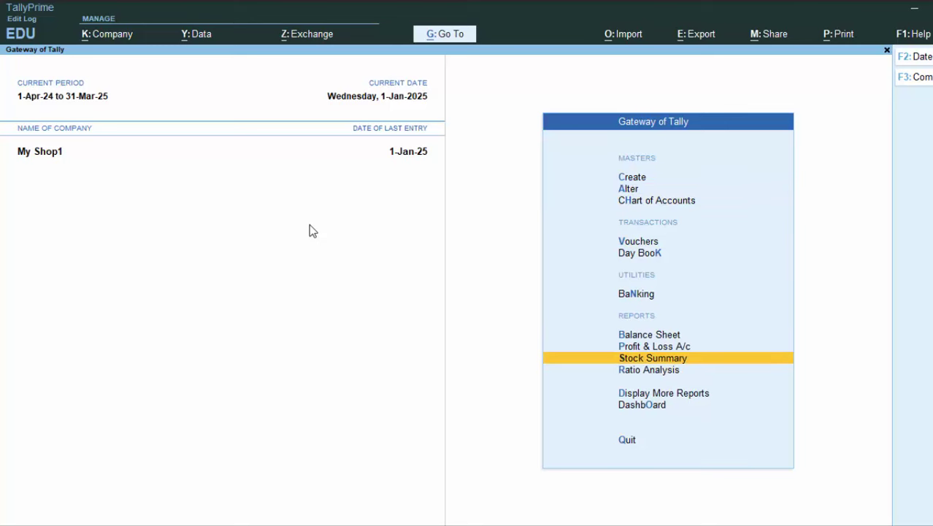
key(Return)
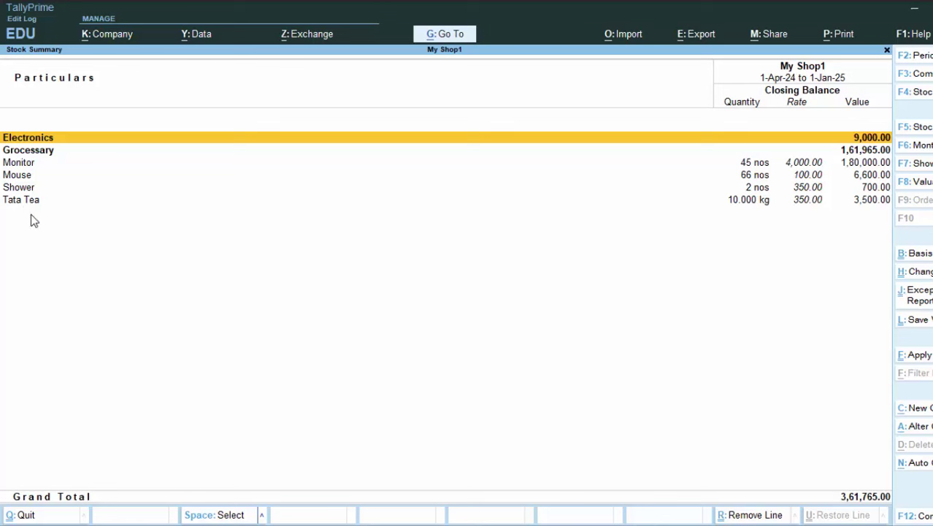
Step: Check the Keyboard item's January vouchers under Electronics, then return to Stock Summary
click(97, 140)
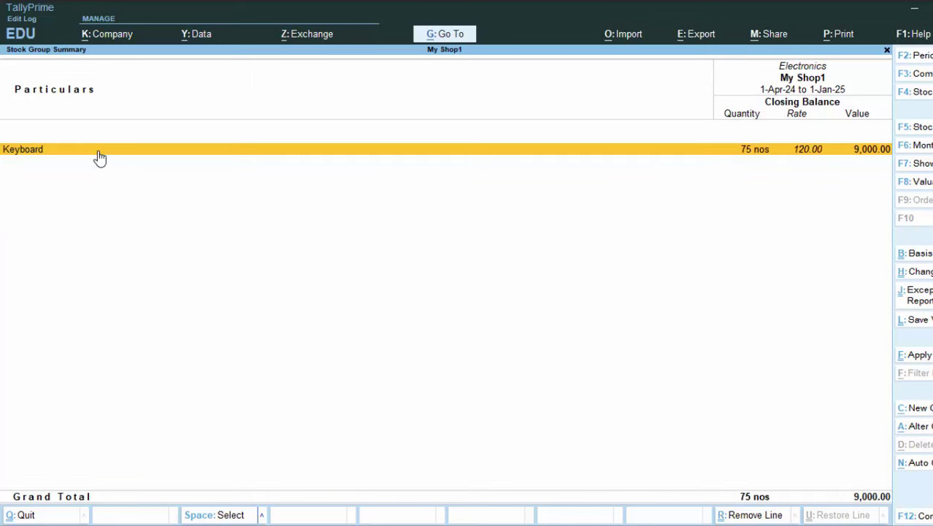
click(98, 152)
key(Return)
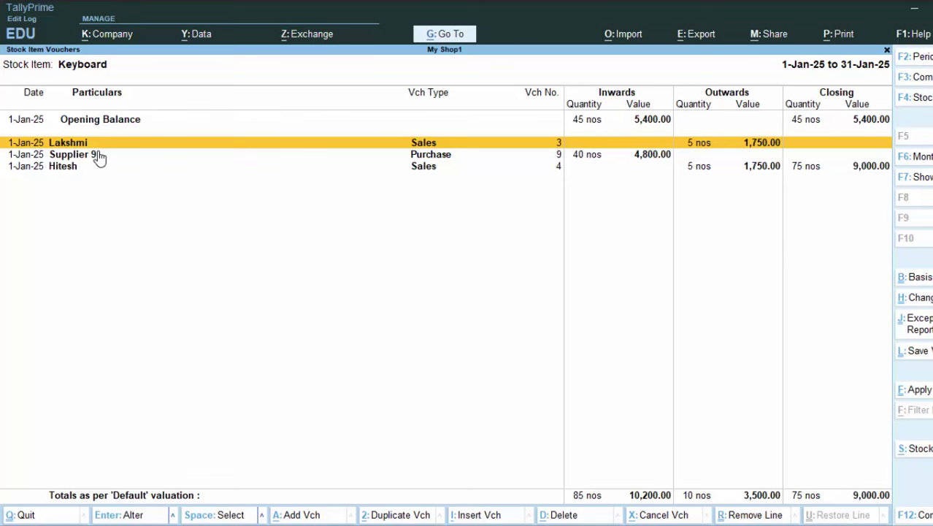
key(Escape)
key(Escape)
key(Escape)
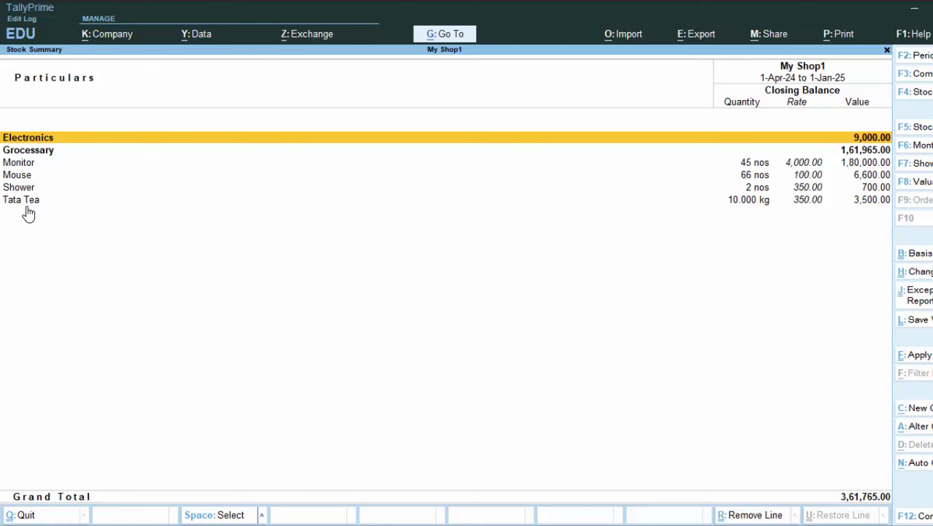
Step: Leave Stock Summary for the main menu and open a new voucher, Payment No. 4
key(Escape)
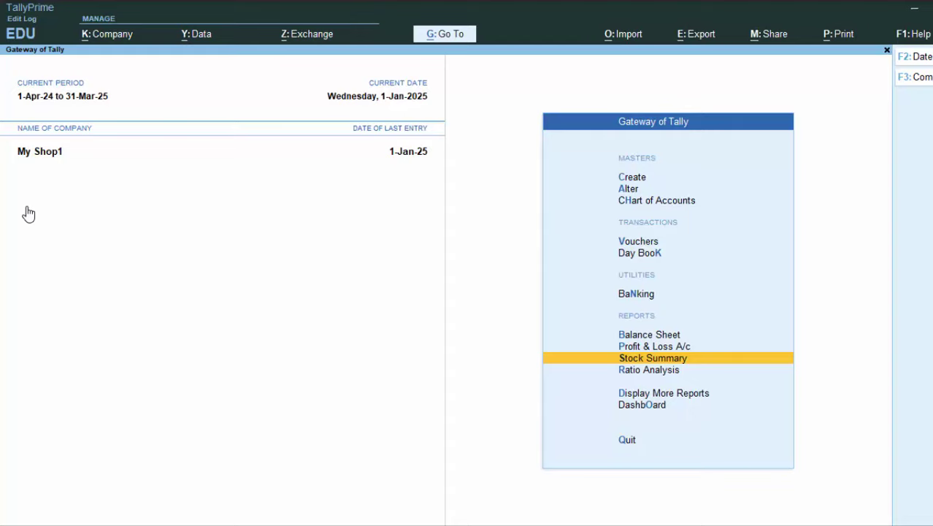
key(v)
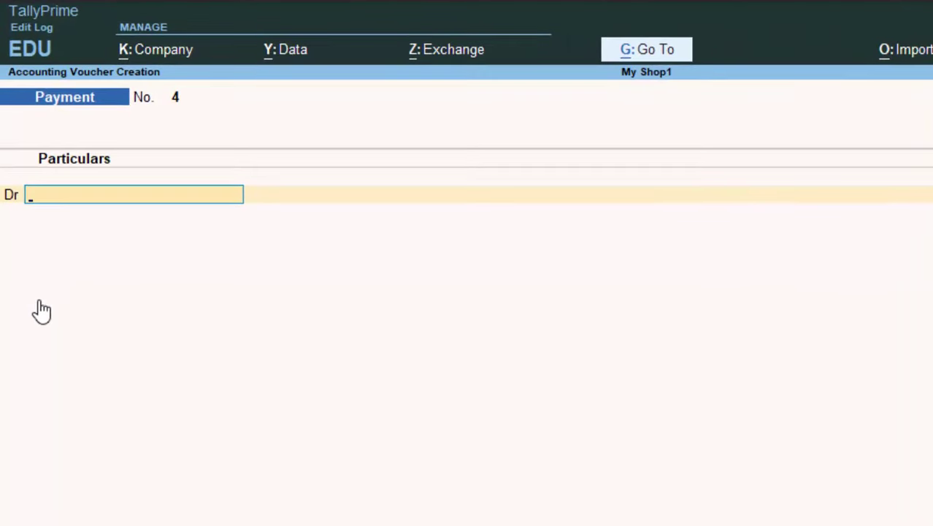
key(Escape)
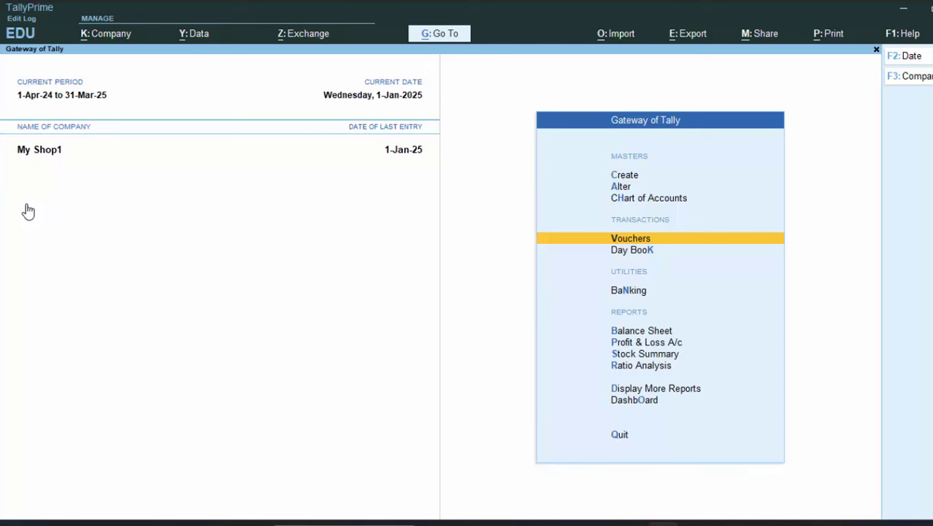
key(s)
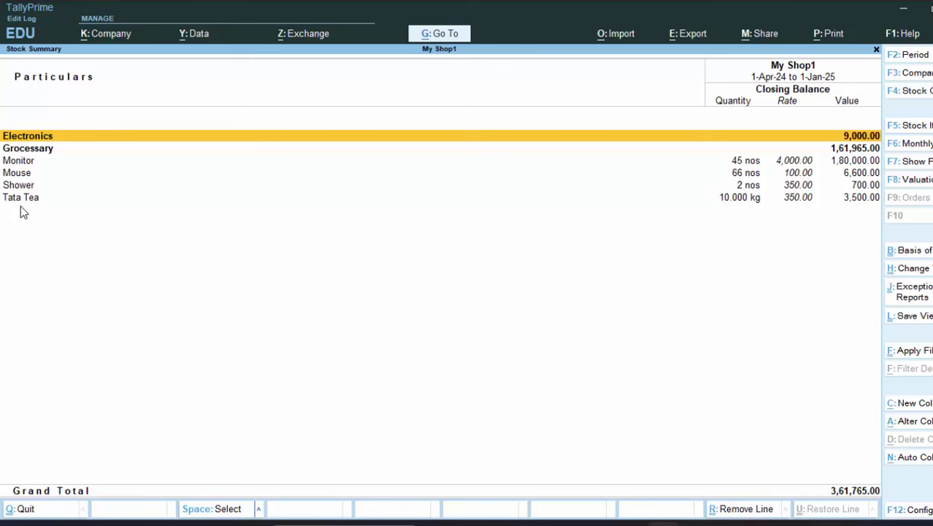
key(Escape)
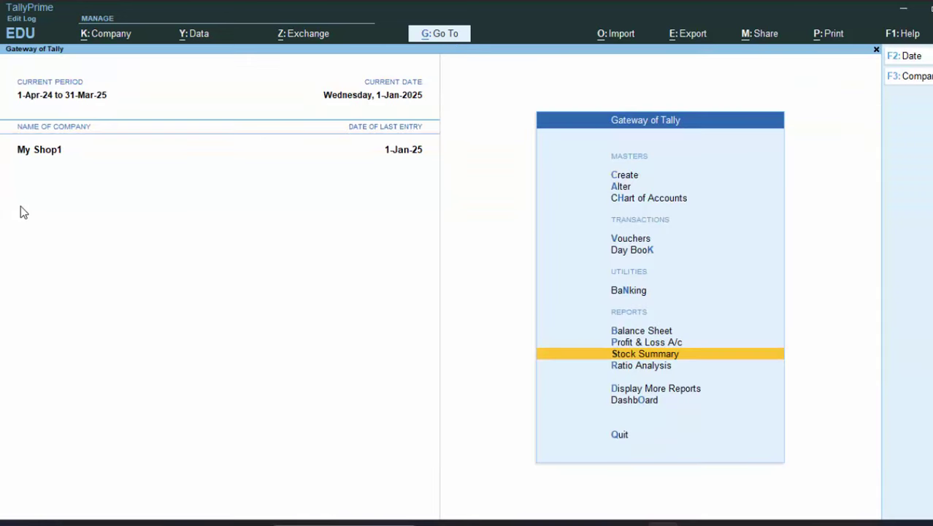
key(Up)
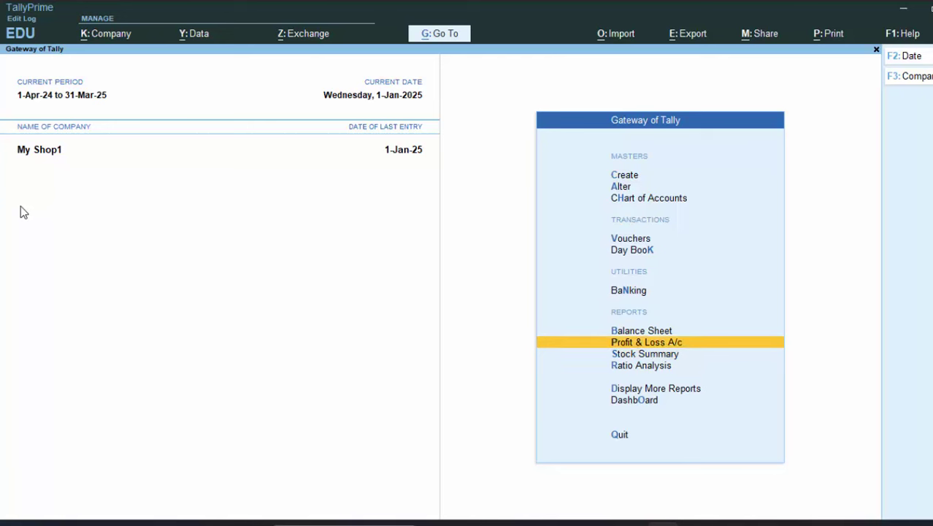
key(Up)
key(Up)
key(Up)
key(Up)
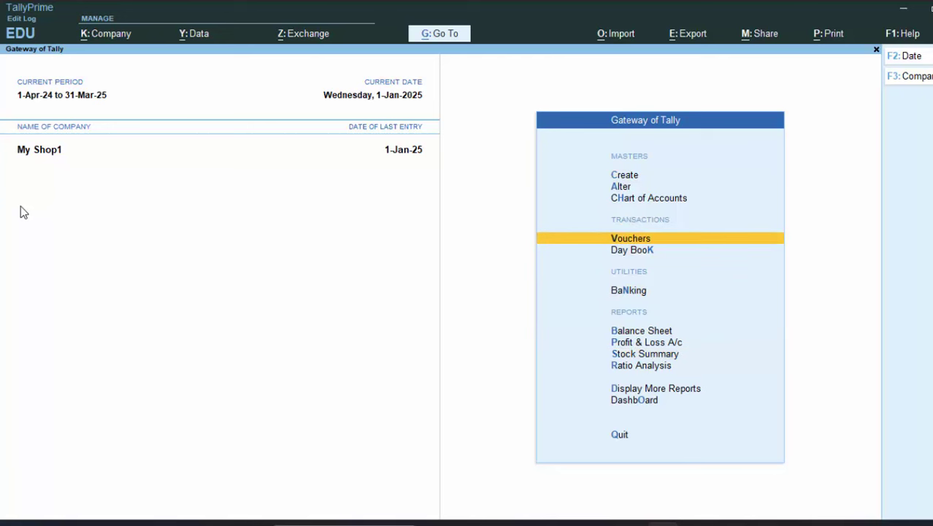
key(Return)
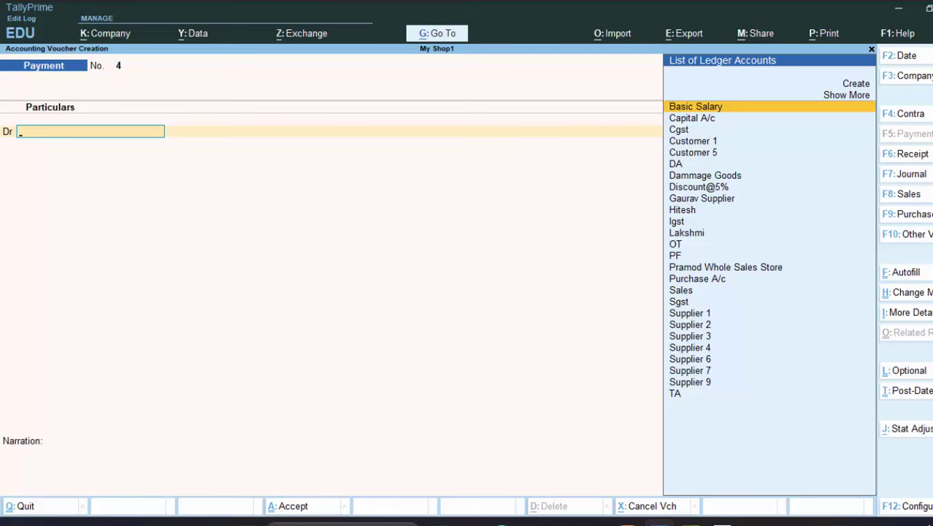
Step: Switch the voucher type with F8 so it becomes Sales voucher No. 5
key(F8)
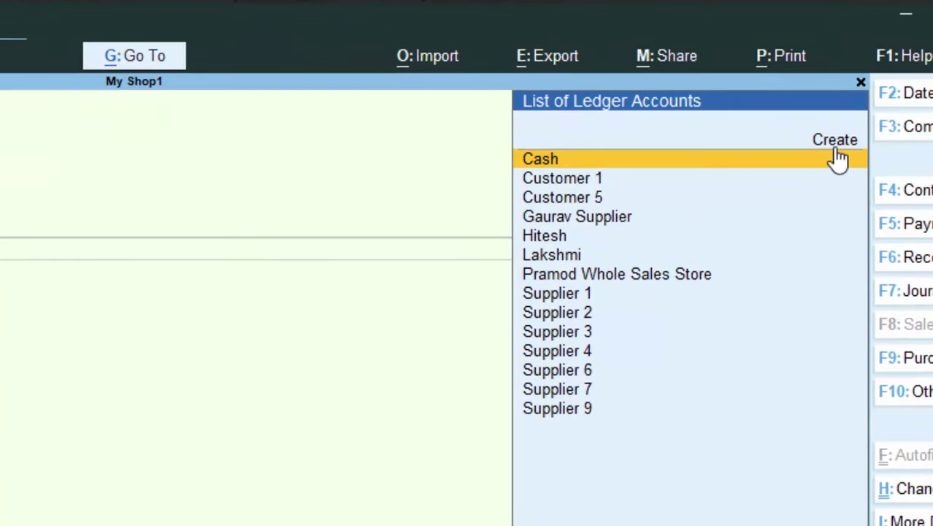
Step: Start a new party ledger with the customer's name under the Sundry Debtors group
key(alt)
click(836, 146)
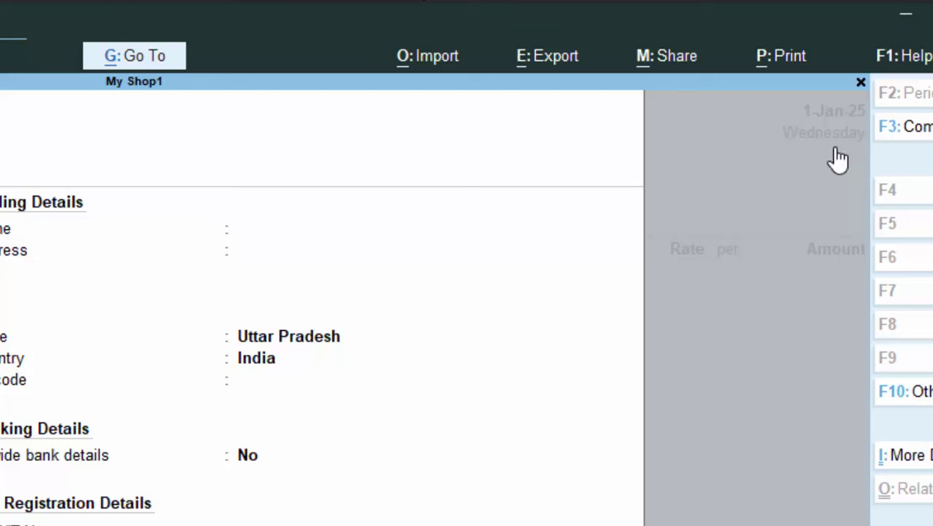
text(Ram)
key(Return)
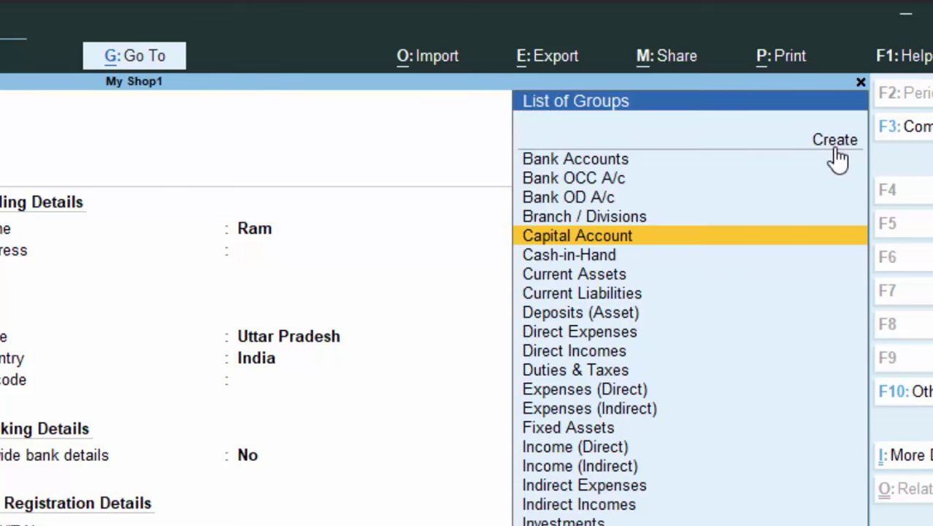
text(s)
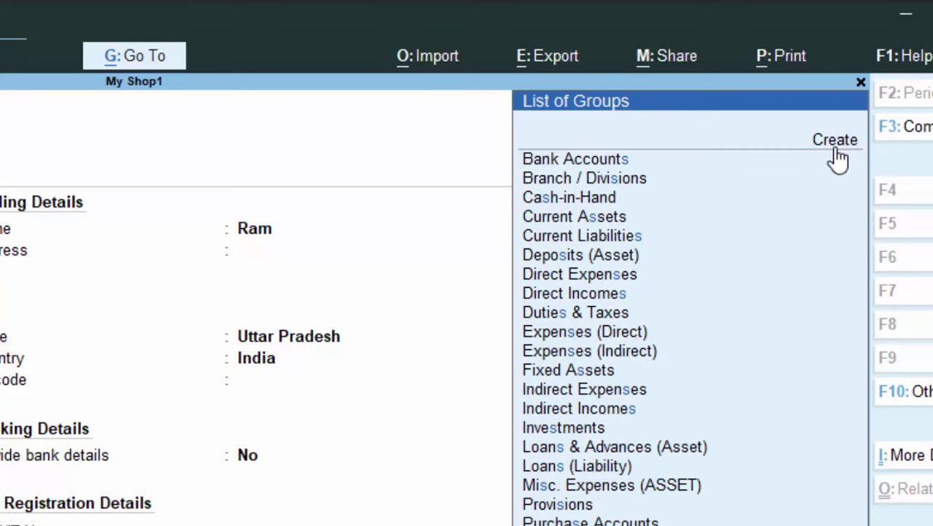
key(Down)
key(Down)
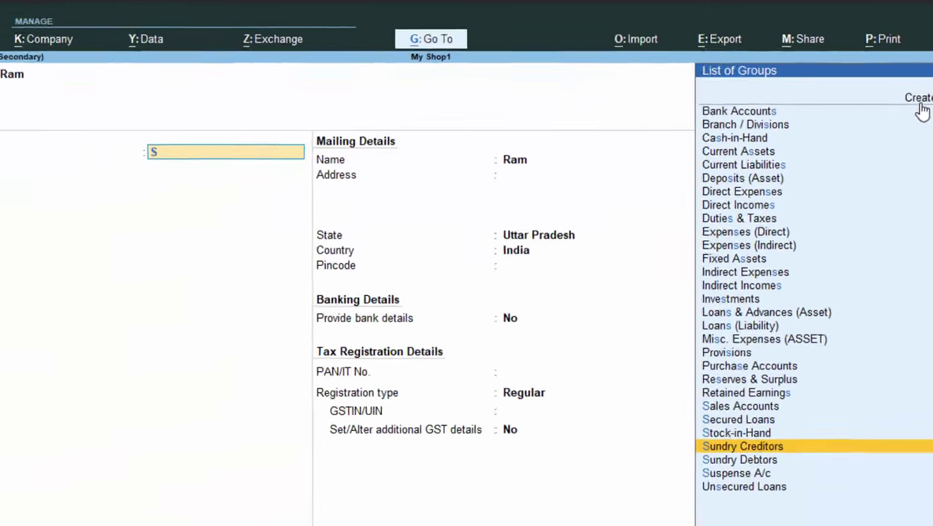
key(Down)
key(Up)
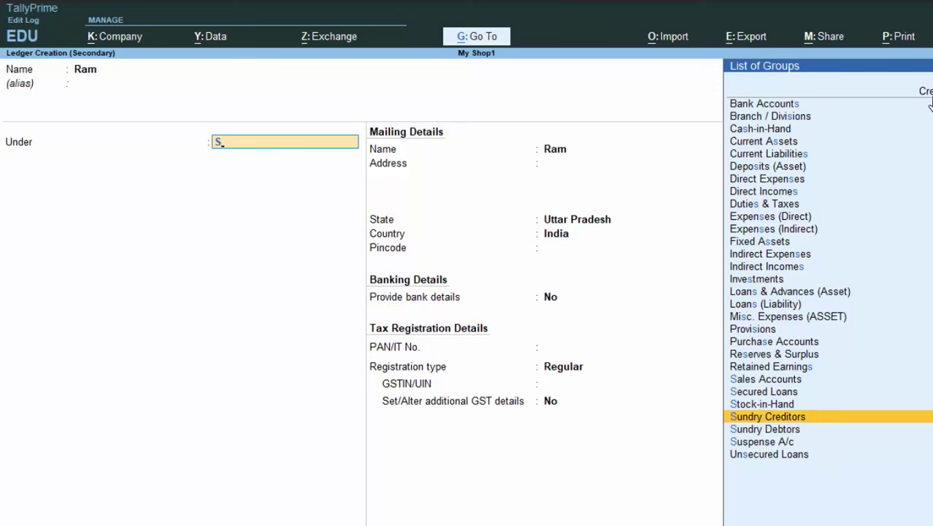
key(Down)
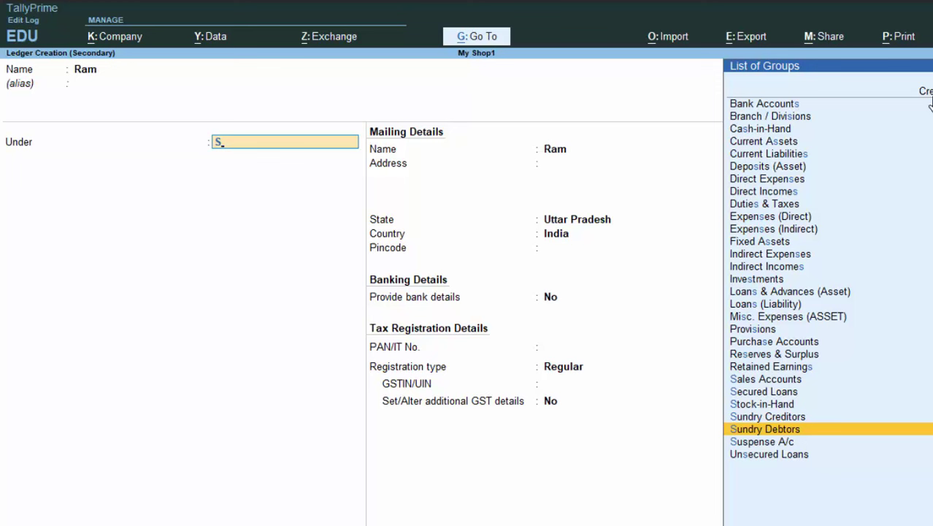
Step: Accept the ledger's defaults through to Uttar Pradesh, India and Regular GST registration
key(Return)
key(Return)
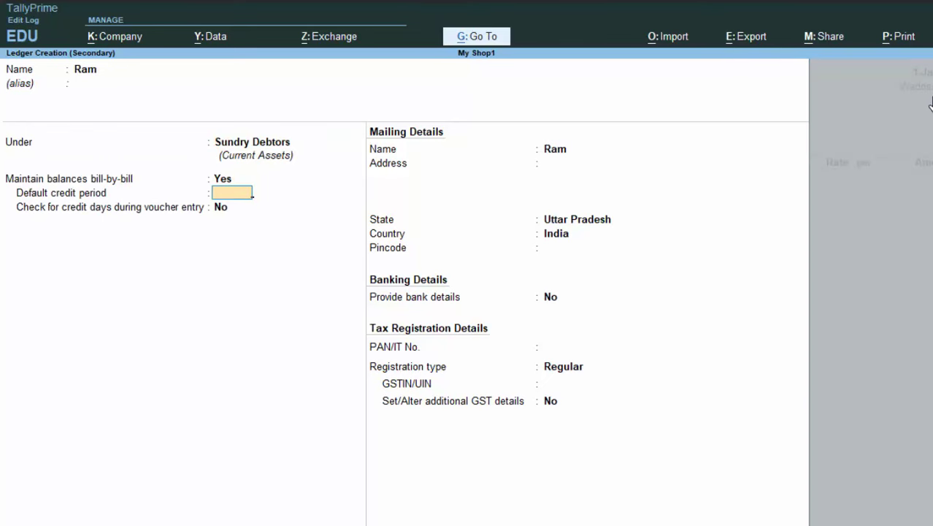
key(Return)
key(Return)
key(Return)
key(Return)
key(Return)
key(Return)
key(Return)
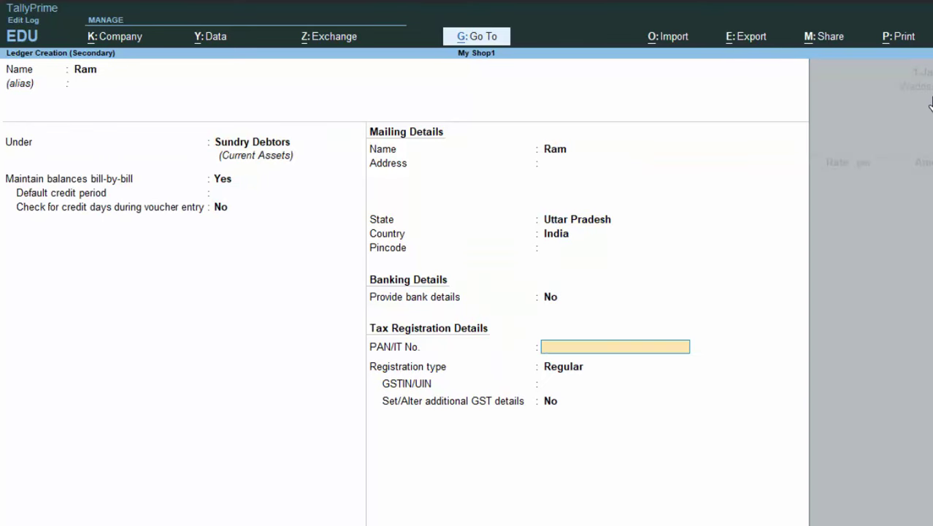
key(Up)
key(Up)
key(Up)
key(Return)
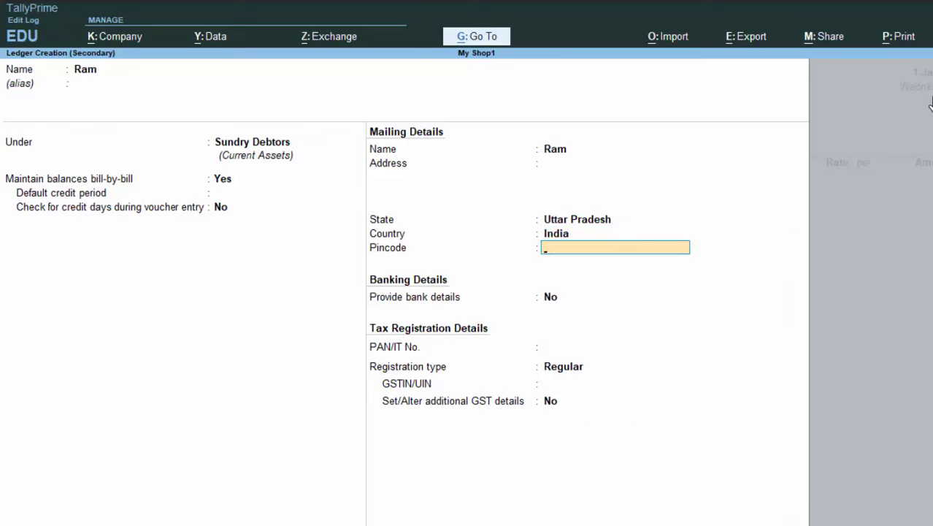
key(Return)
key(Return)
key(Return)
key(Return)
key(Return)
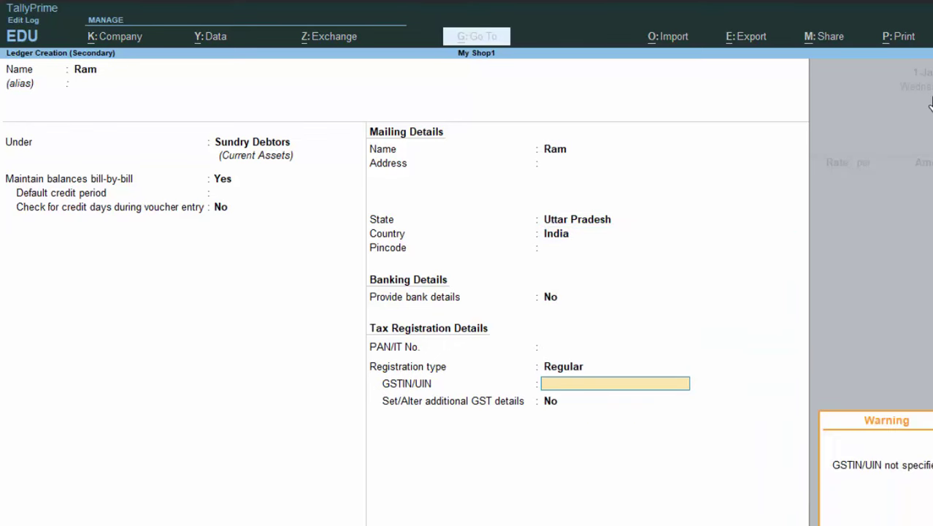
Step: Save the party ledger and accept dispatch and party details for the voucher
key(Return)
key(Return)
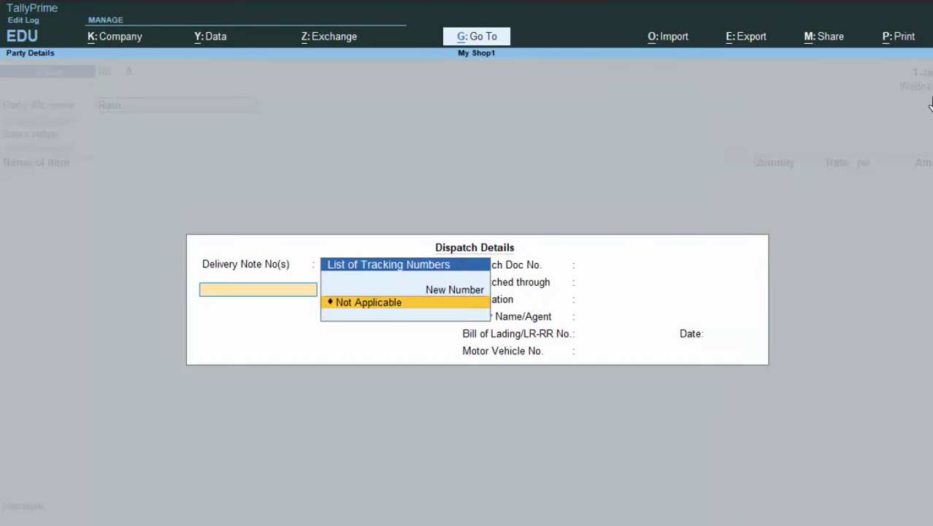
key(Return)
key(Return)
key(Return)
key(Return)
key(Return)
key(Return)
key(Return)
key(Return)
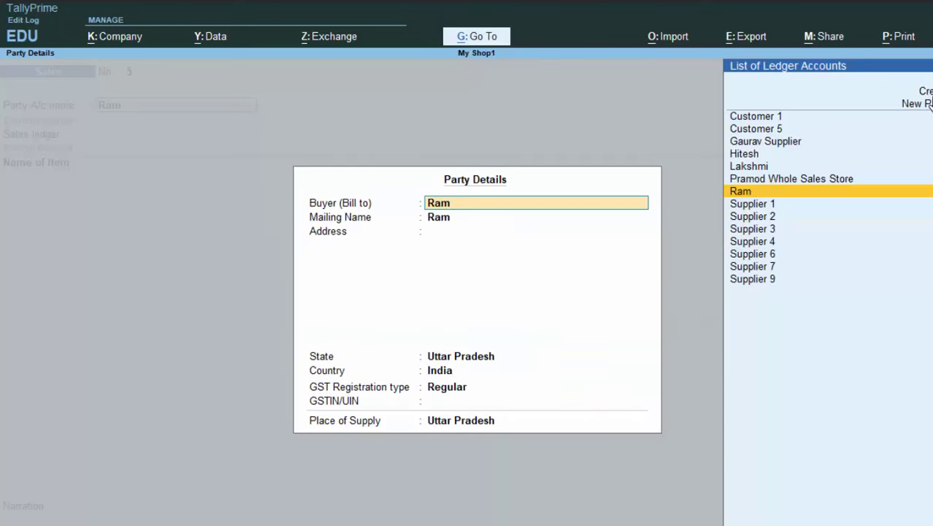
key(Return)
key(Return)
key(Return)
key(Return)
key(Return)
key(Return)
key(Return)
key(Return)
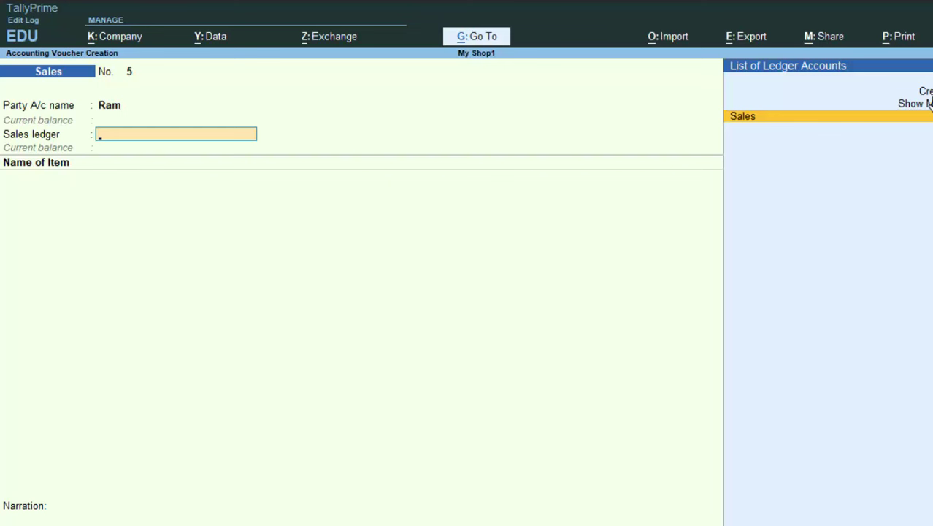
Step: Begin a new ledger named 'Sales a' under the Sales Accounts group
key(alt+c)
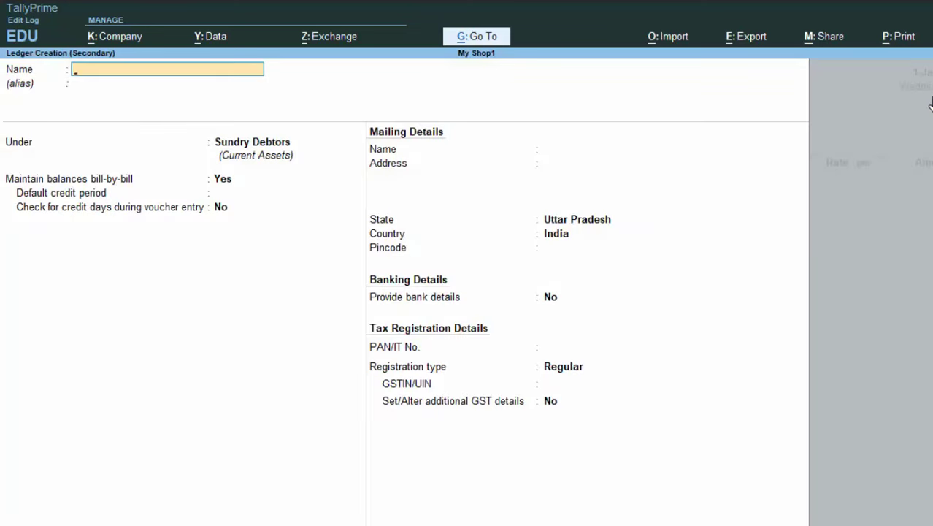
key(Escape)
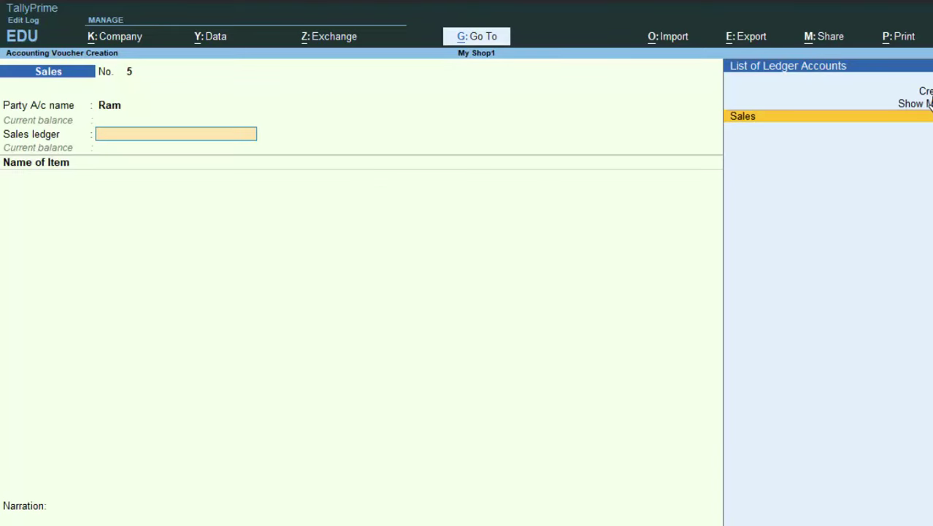
key(Up)
key(Up)
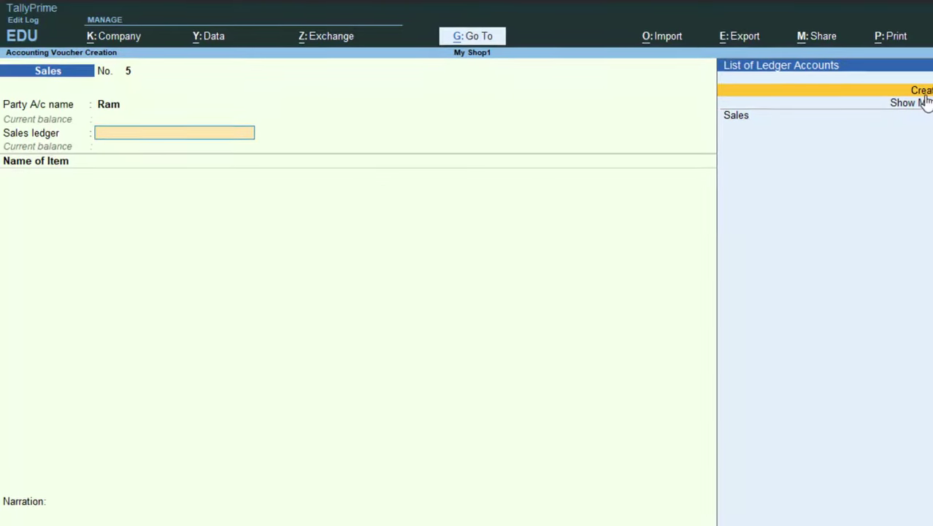
key(Return)
text(Sa)
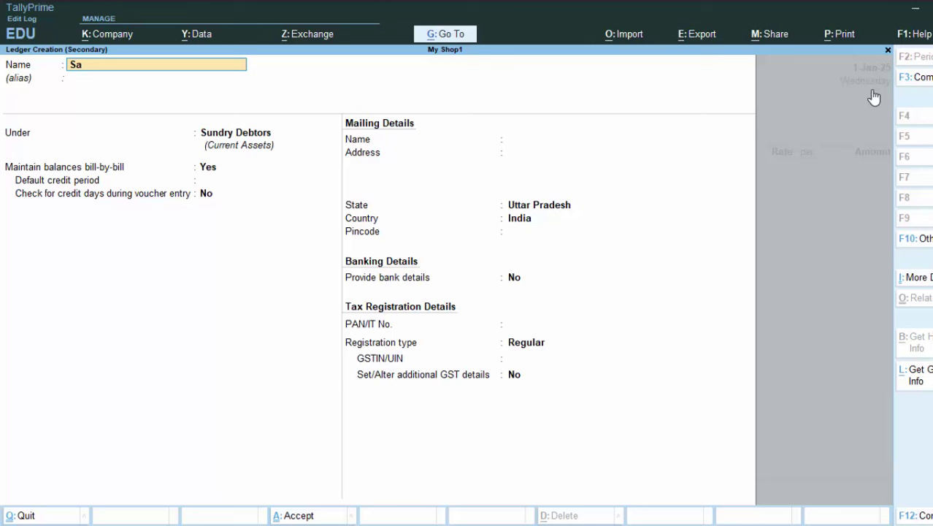
text(les)
text( a)
key(Return)
key(Return)
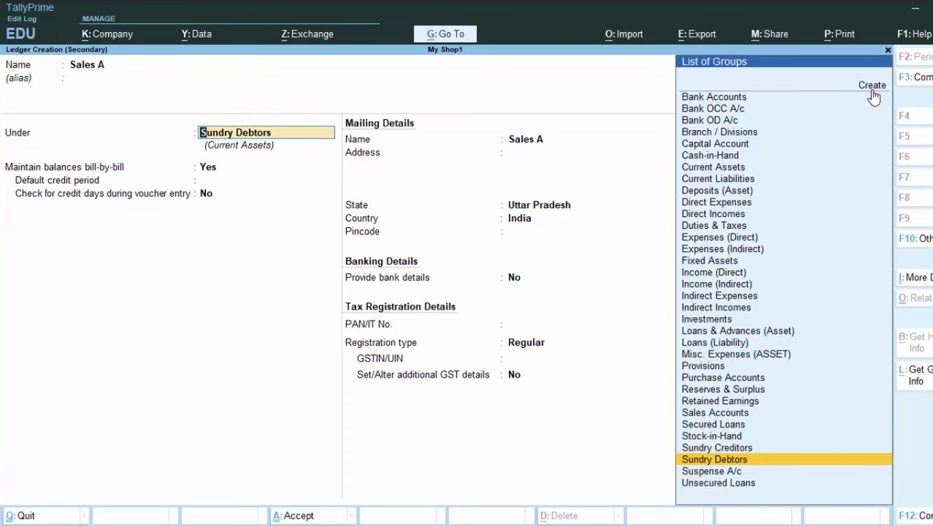
text(S)
key(Down)
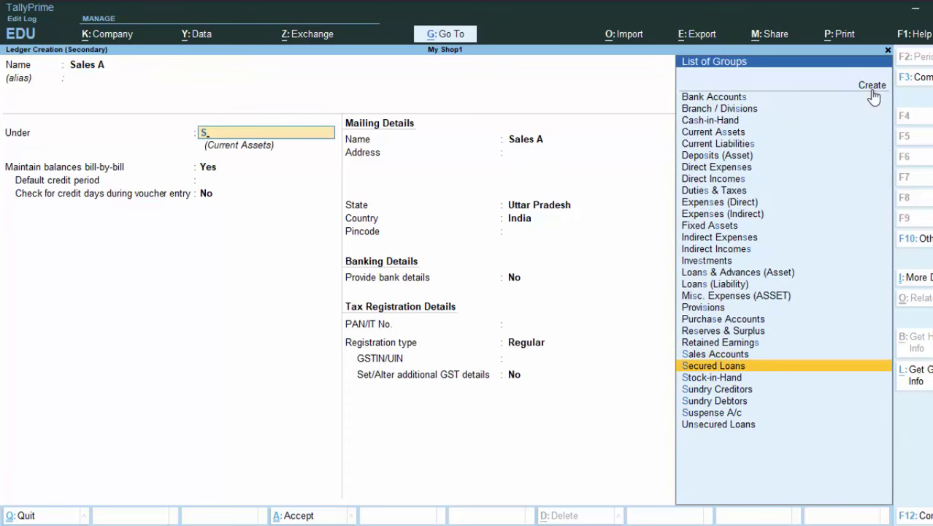
key(Up)
key(Return)
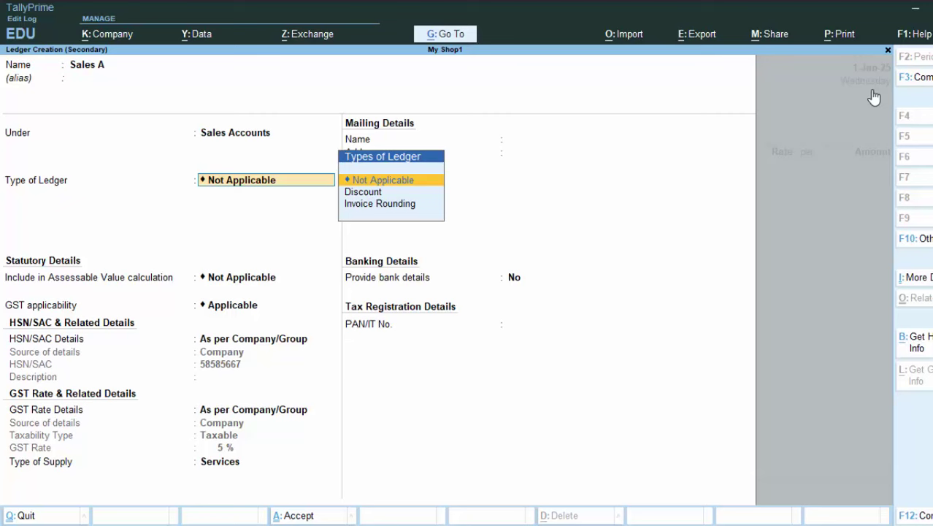
Step: Discard the unsaved Sales A ledger and select the existing Sales ledger
key(Escape)
key(y)
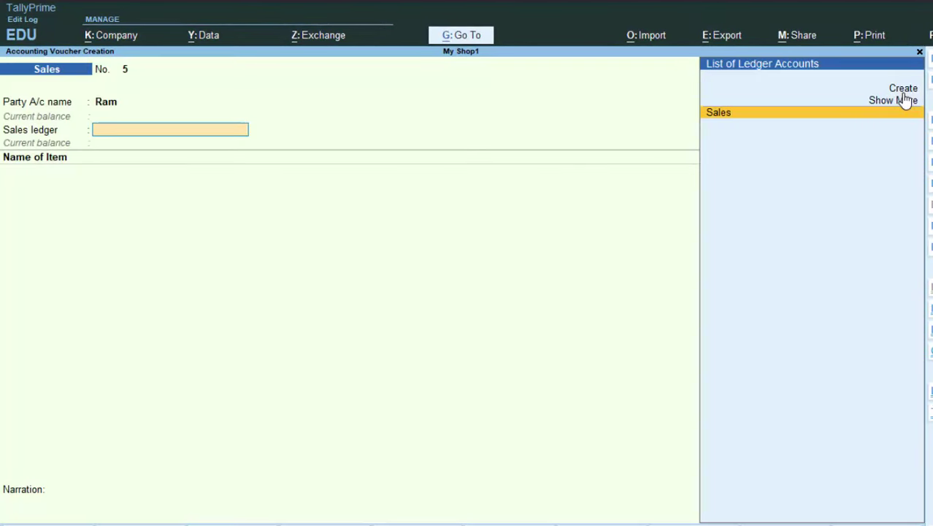
key(Return)
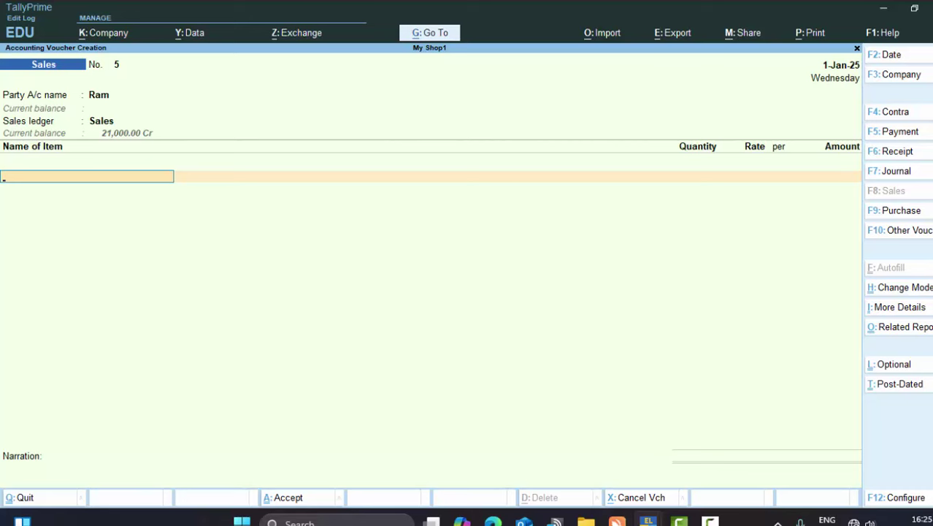
Step: Open Stock Item Creation with Alt+C from the voucher's Name of Item field
key(alt+c)
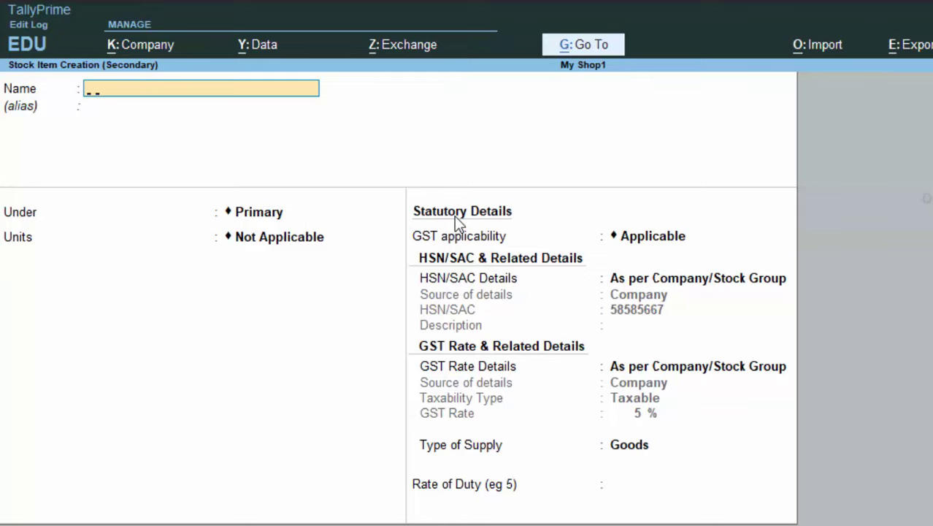
Step: Name the new stock item 'Basmati Rice' after the names Rice and Pulse are rejected
text(Rice)
key(Return)
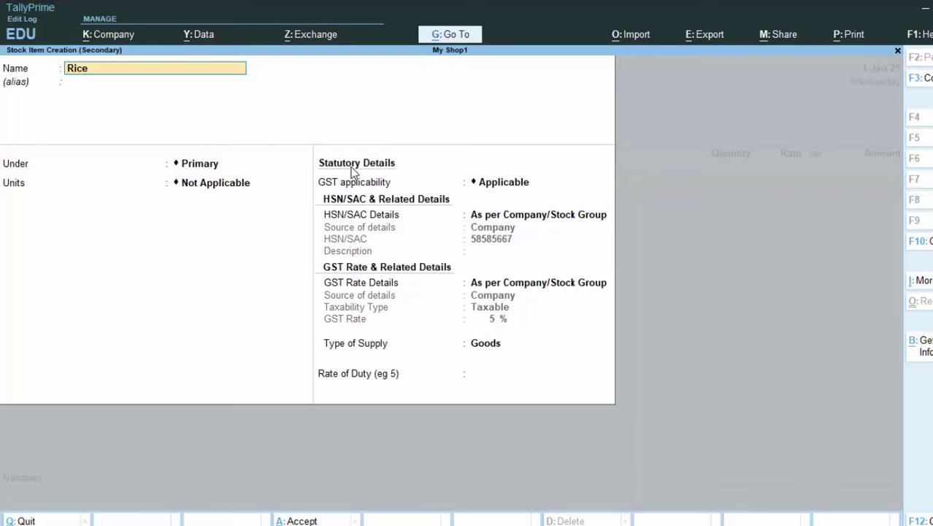
text(Pulse)
key(Return)
text(Basmati)
text( Rice)
key(Return)
key(Return)
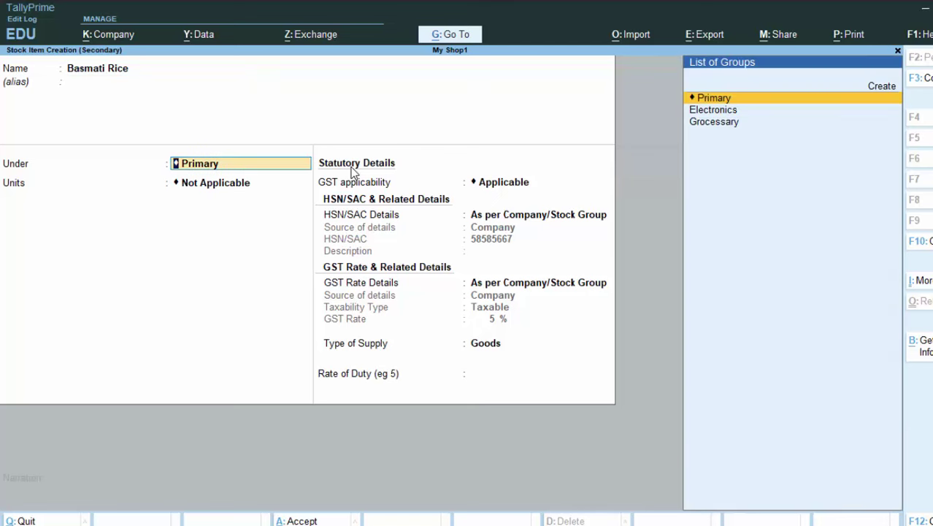
Step: Place Basmati Rice under Grocessary with unit kg and save the item
key(Down)
key(Down)
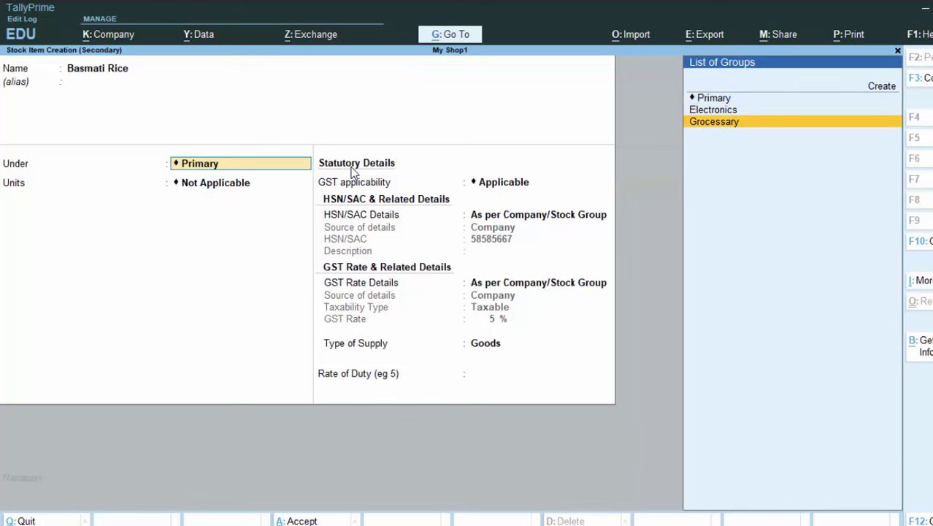
key(Return)
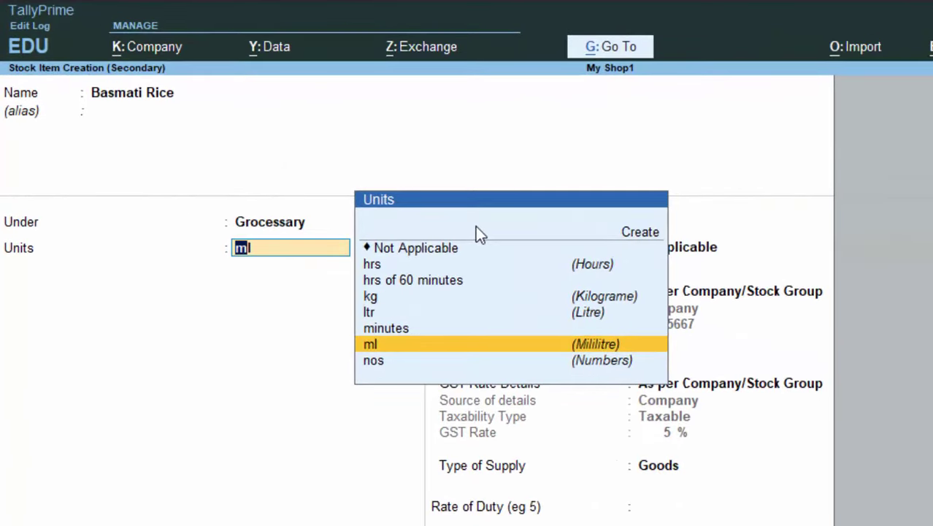
key(Up)
key(Up)
key(Up)
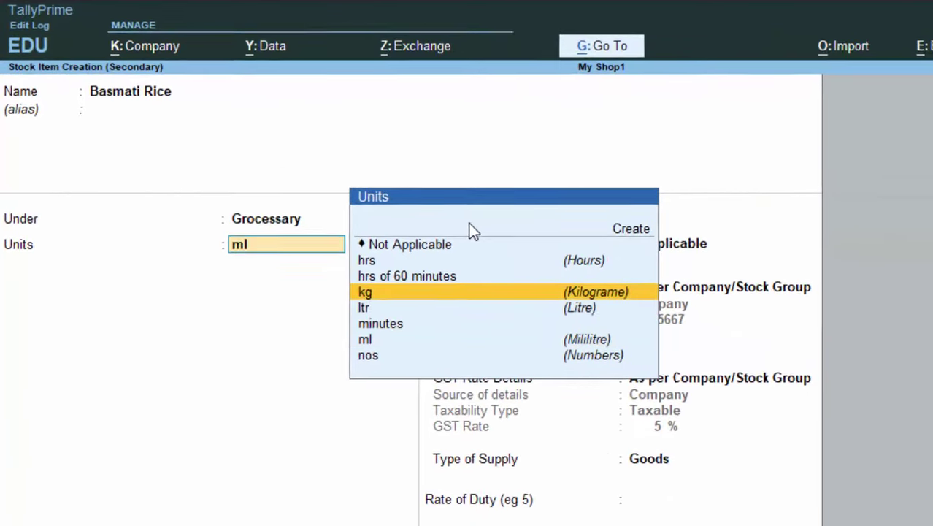
key(Return)
key(Return)
key(Return)
key(Return)
key(Return)
key(Return)
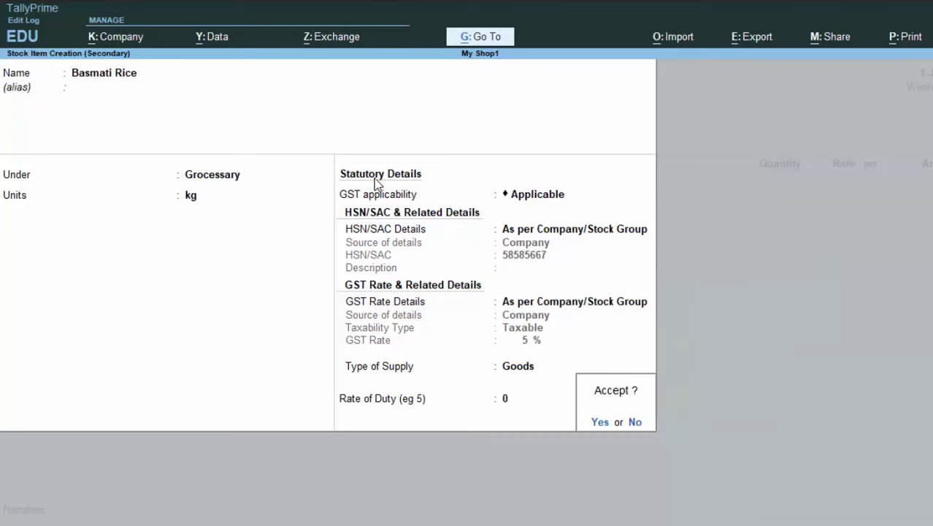
key(Return)
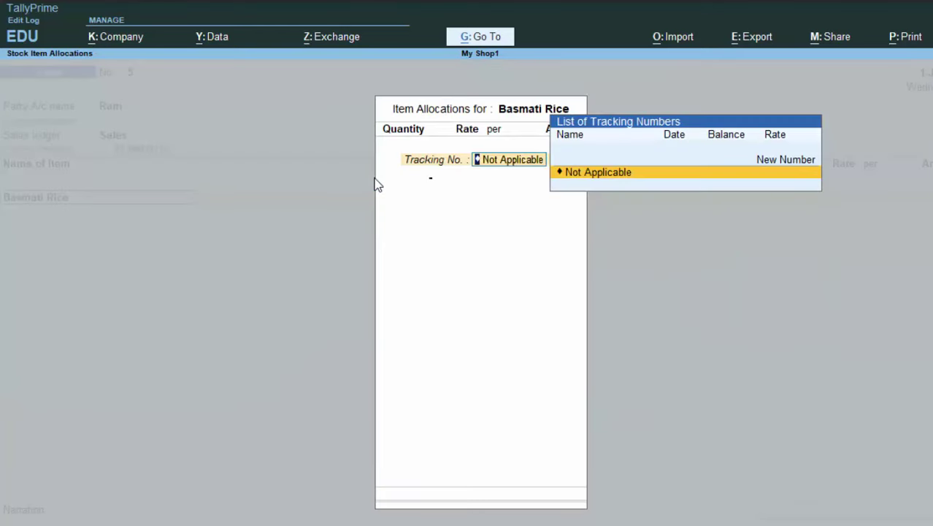
key(Return)
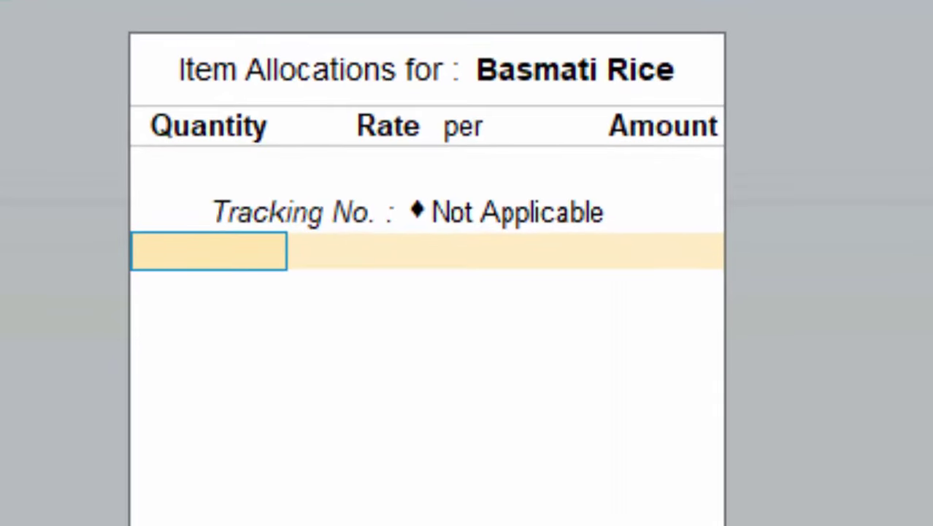
Step: Enter 50 kg of Basmati Rice at rate 70 per kg, amounting to 3,500
text(50)
key(Return)
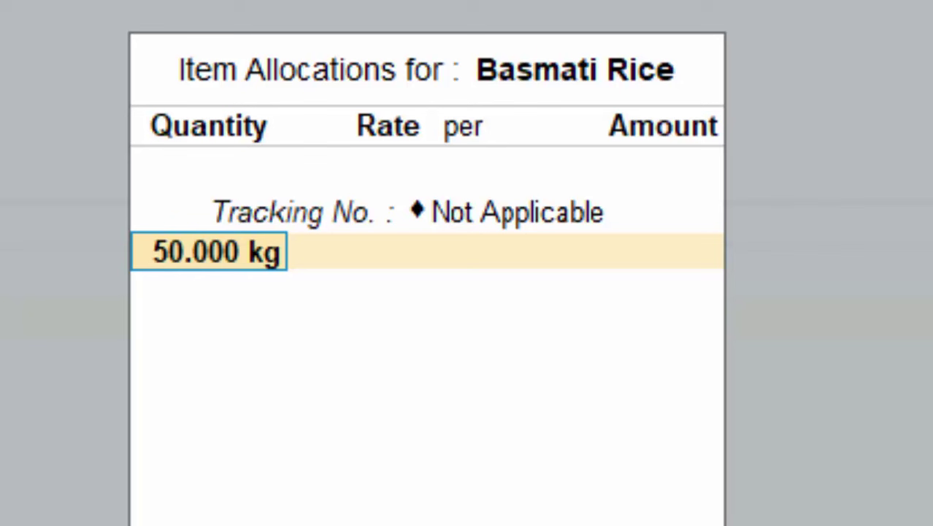
click(358, 251)
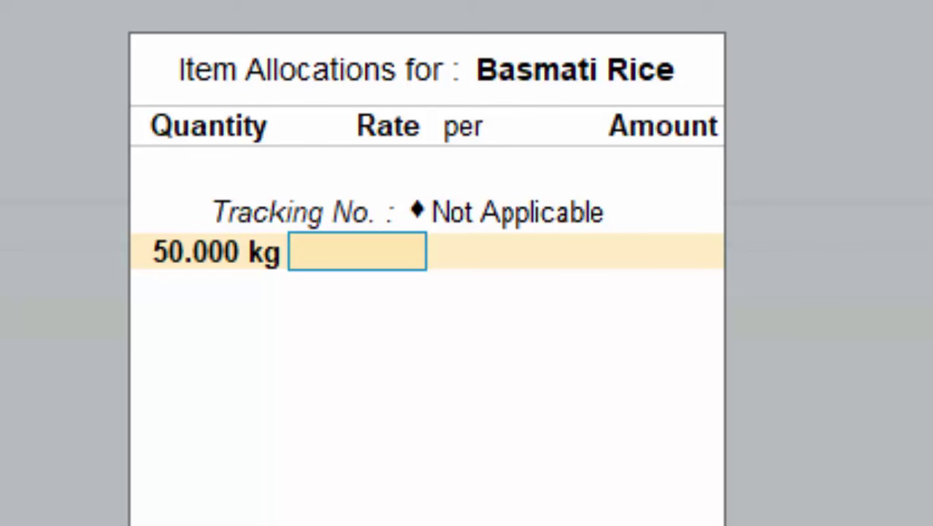
text(70)
key(Return)
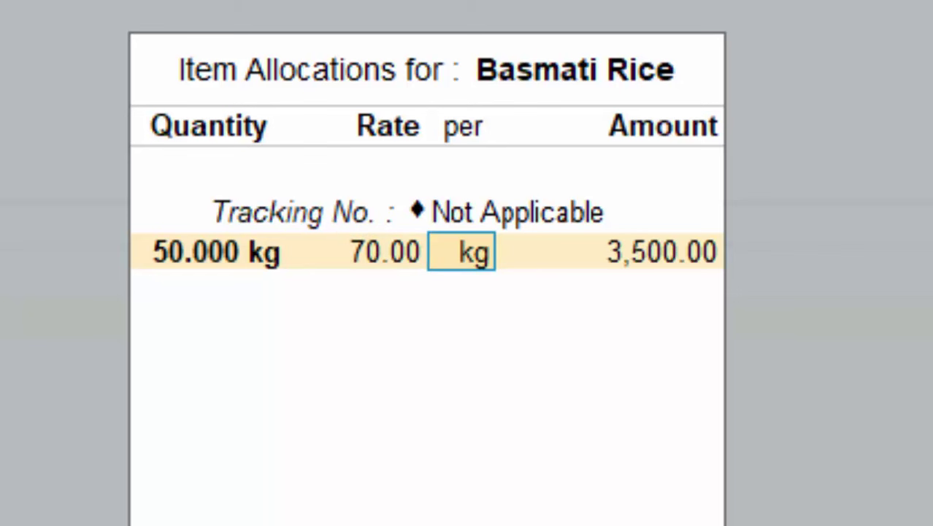
key(Return)
key(Return)
key(Return)
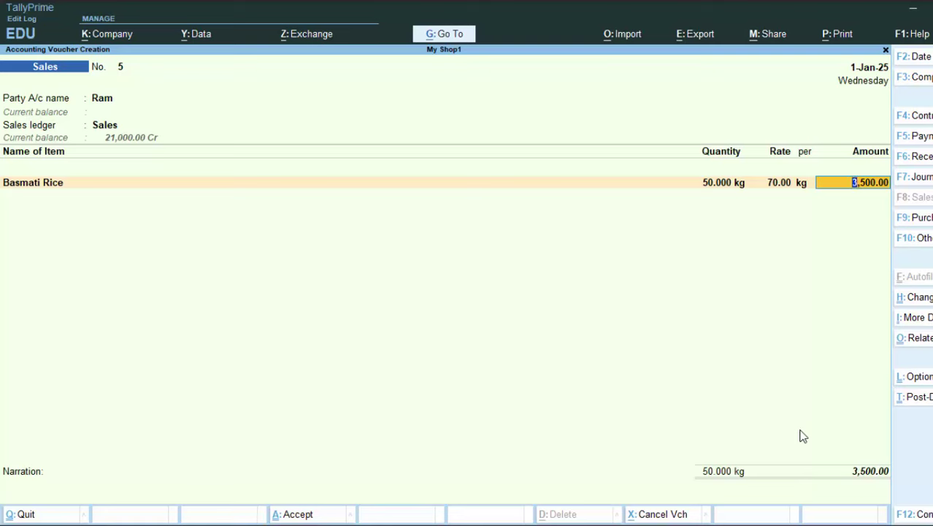
Step: End the item list and accept bill reference New Ref 5 for 3,500 Dr
key(Return)
key(Return)
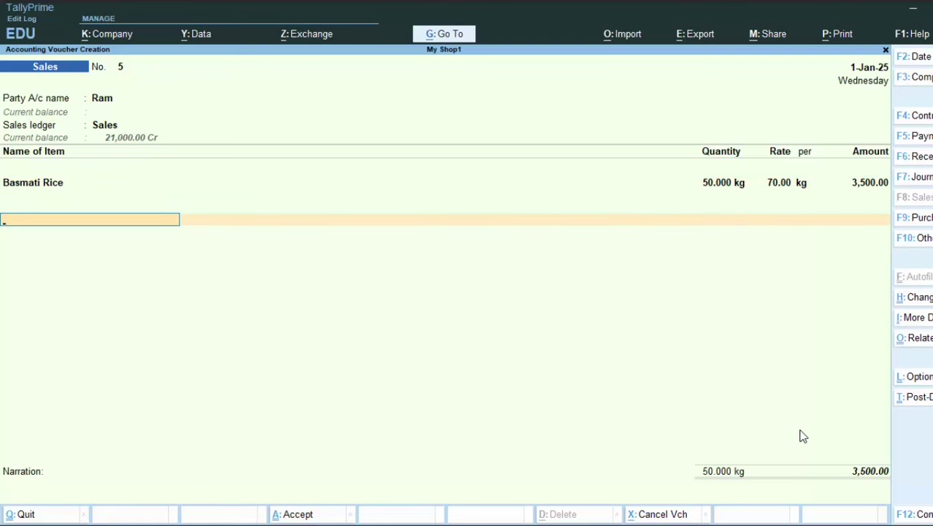
key(Return)
key(Return)
key(Return)
key(Return)
key(Return)
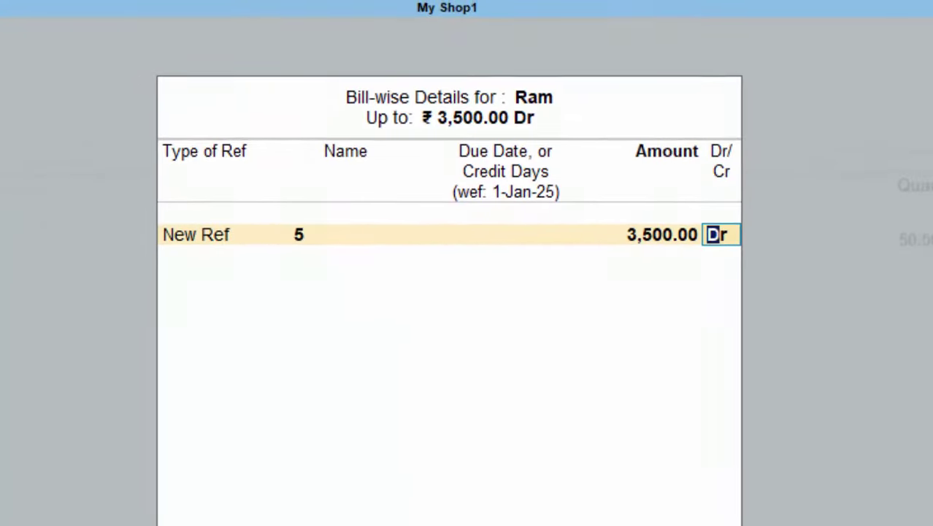
key(Return)
key(Return)
key(Return)
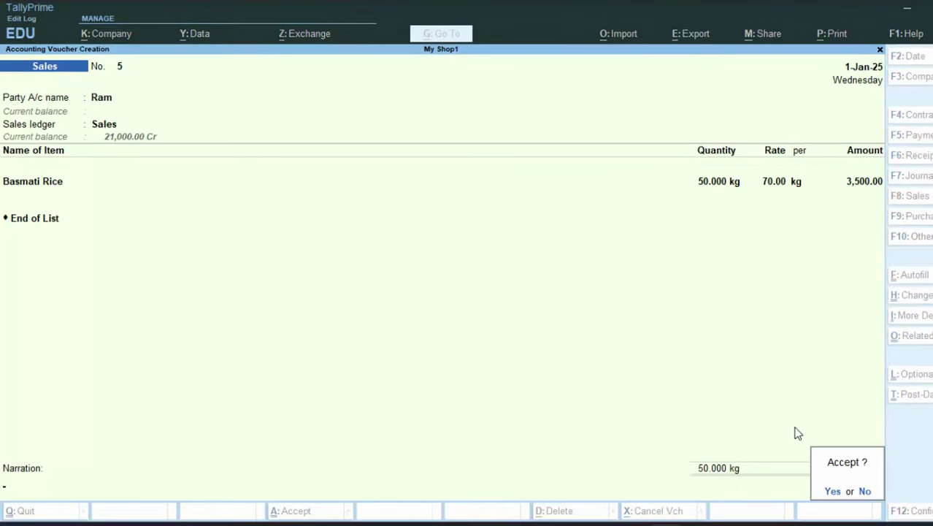
key(Return)
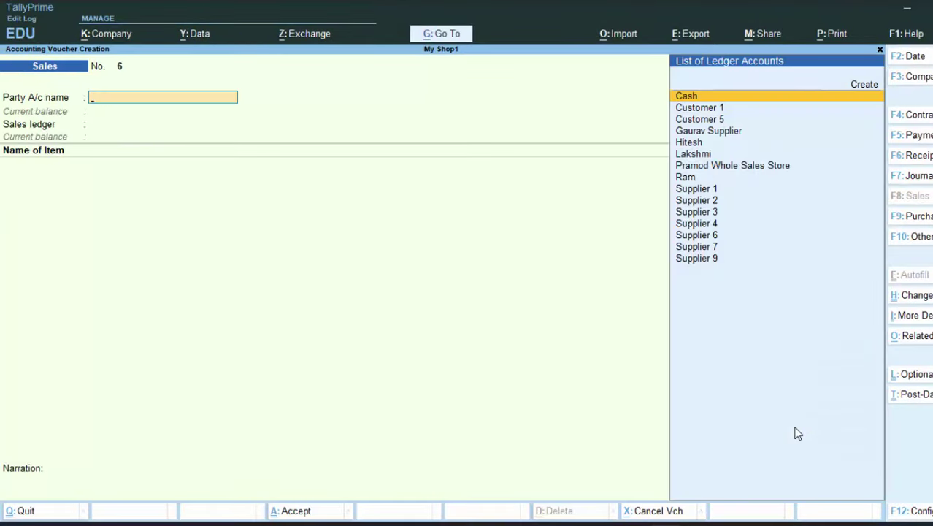